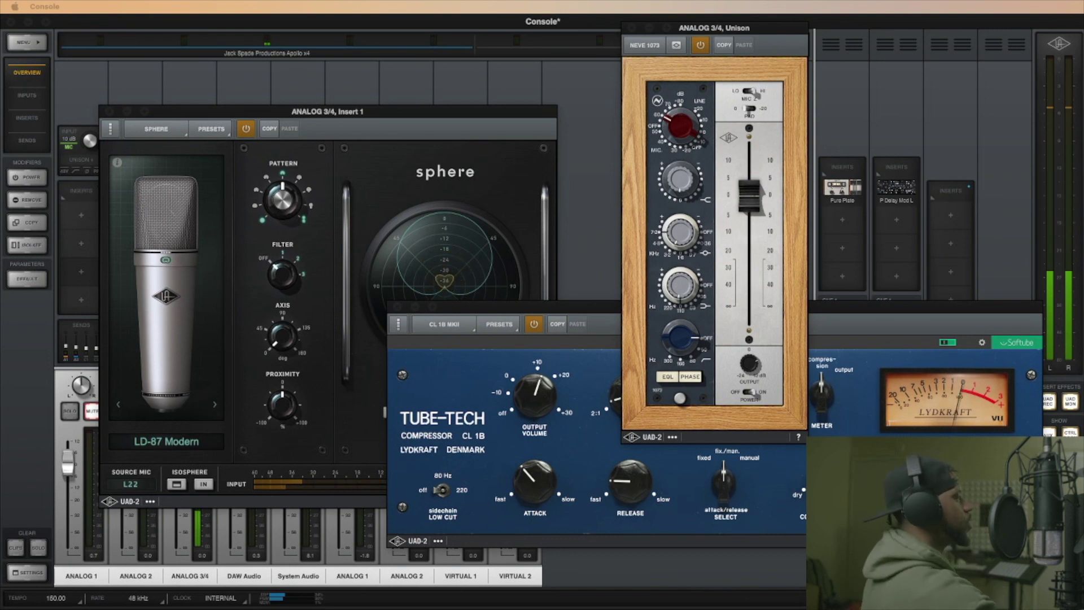
# Move the Sphere plugin window off the channel strips and bring it in front of the Neve 1073 to show its settings.
pyautogui.moveTo(380, 117); pyautogui.dragTo(666, 108)
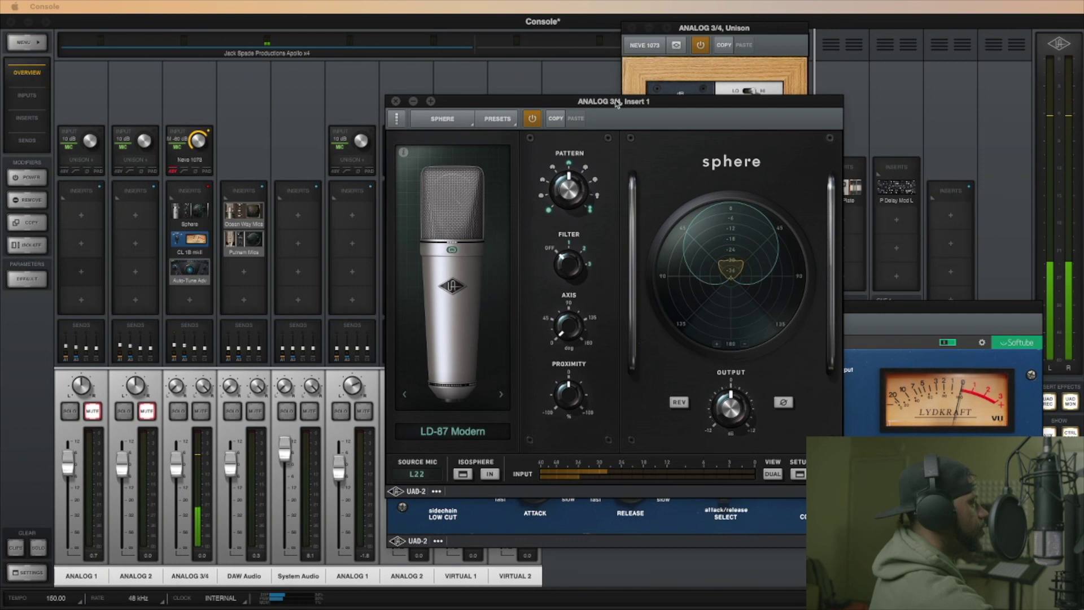
pyautogui.moveTo(619, 102); pyautogui.dragTo(617, 184)
pyautogui.click(697, 224)
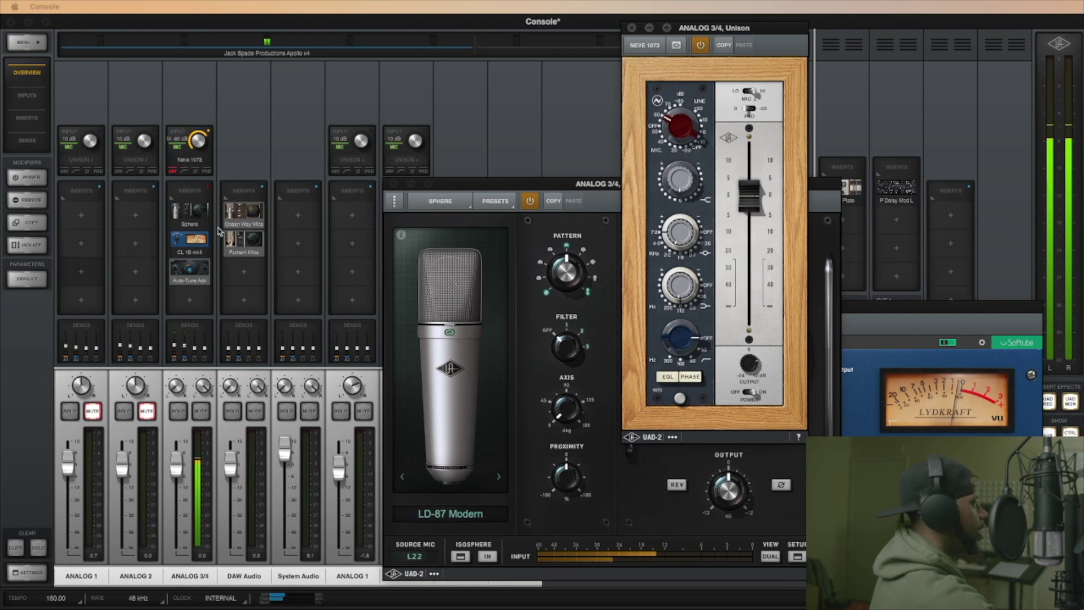
pyautogui.click(546, 187)
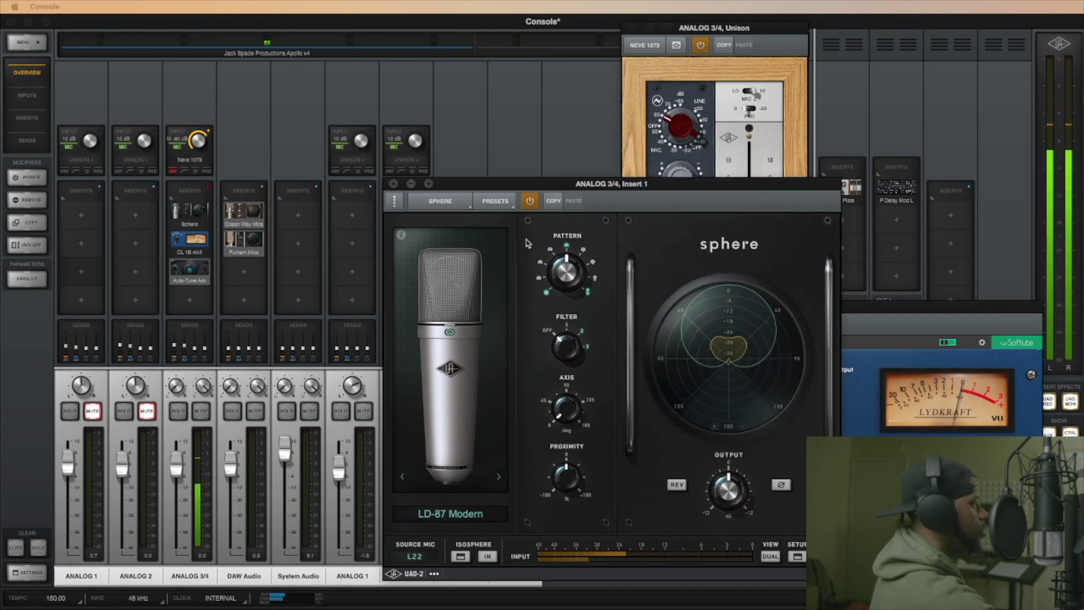
pyautogui.moveTo(546, 186); pyautogui.dragTo(539, 137)
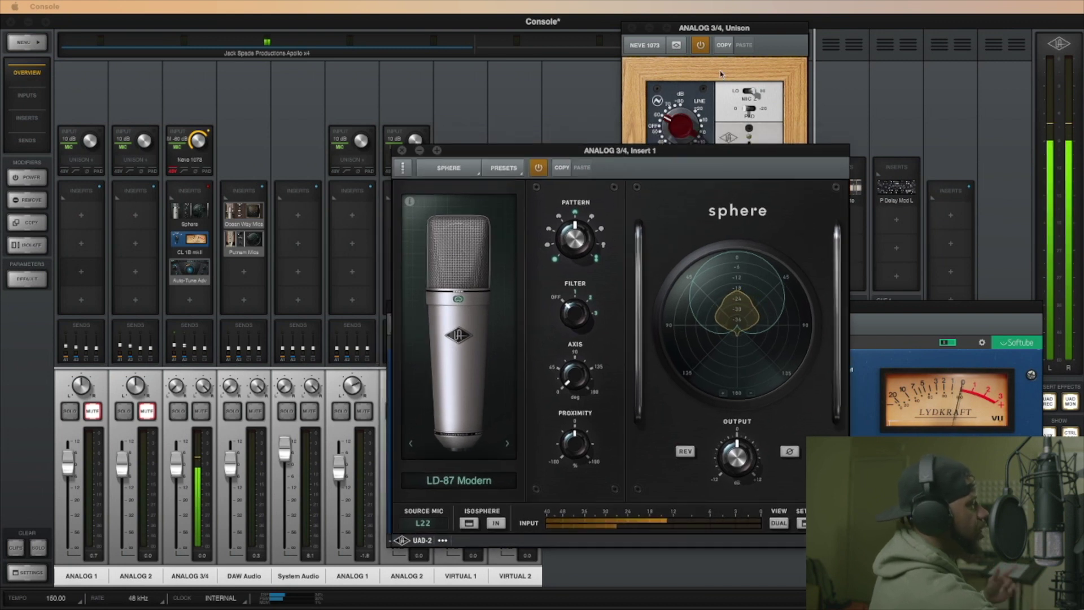
# Bring the Neve 1073 and Tube-Tech CL 1B windows forward, placing the compressor below the preamp for viewing.
pyautogui.click(719, 95)
pyautogui.click(889, 328)
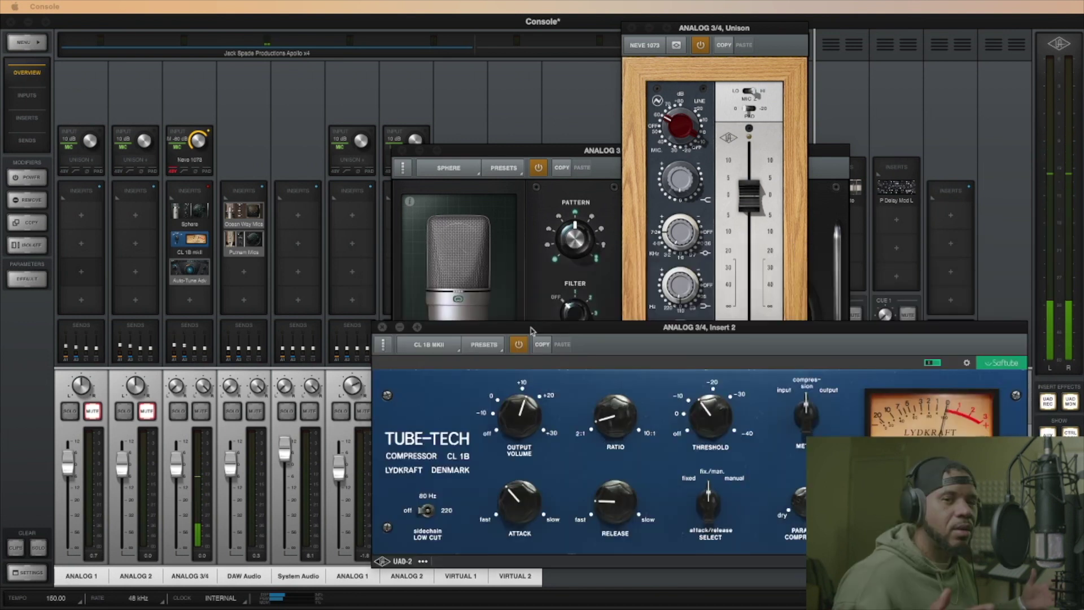
pyautogui.moveTo(524, 254); pyautogui.dragTo(530, 331)
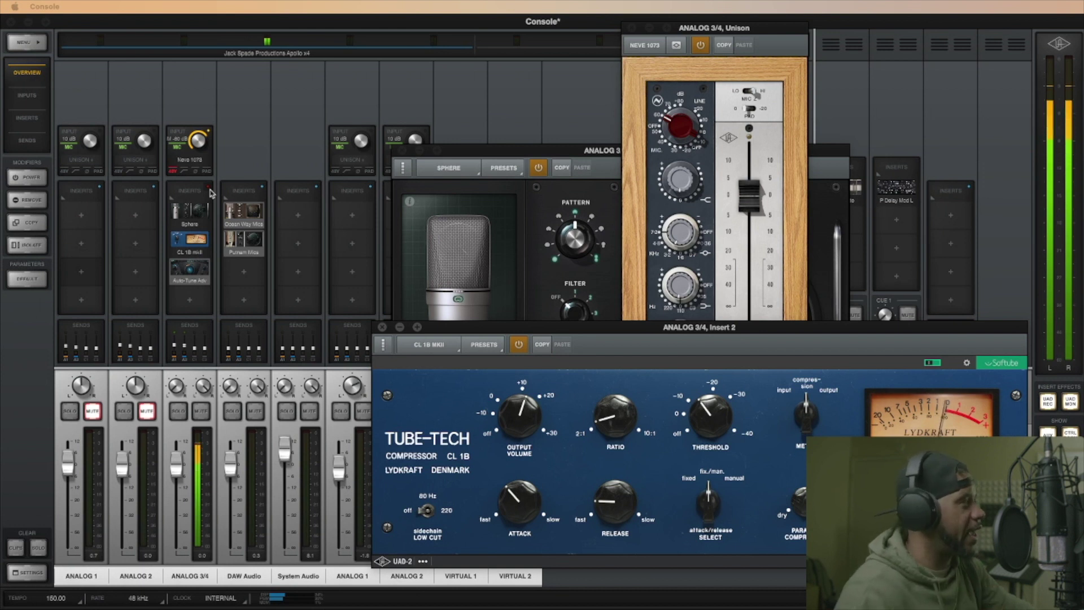
# Open the Auto-Tune Realtime Advanced insert on ANALOG 3/4 and move the CL 1B and Auto-Tune windows up to view its controls.
pyautogui.moveTo(195, 228)
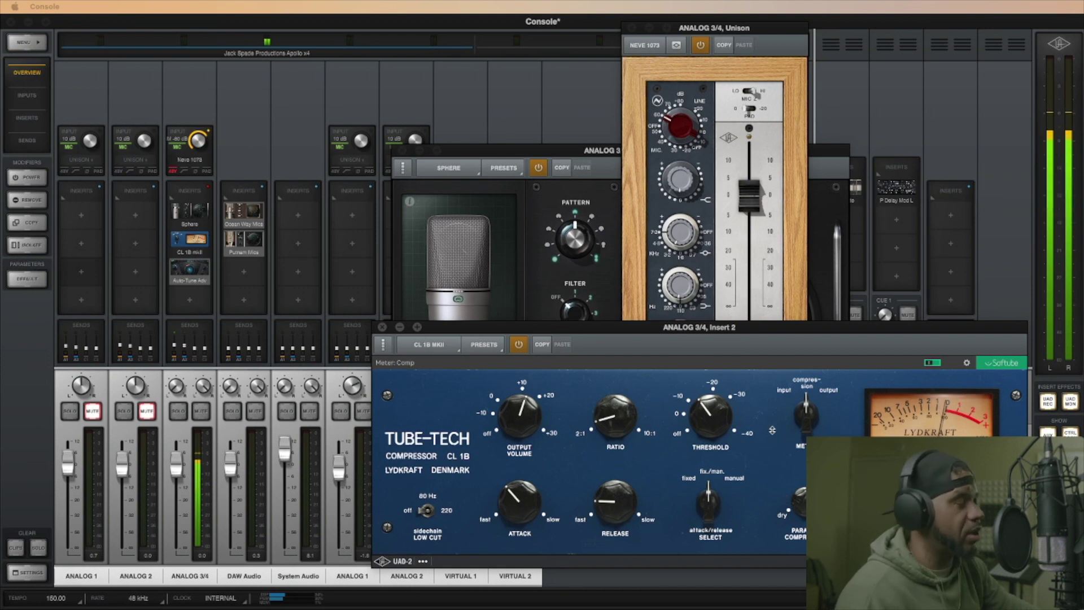
pyautogui.click(185, 266)
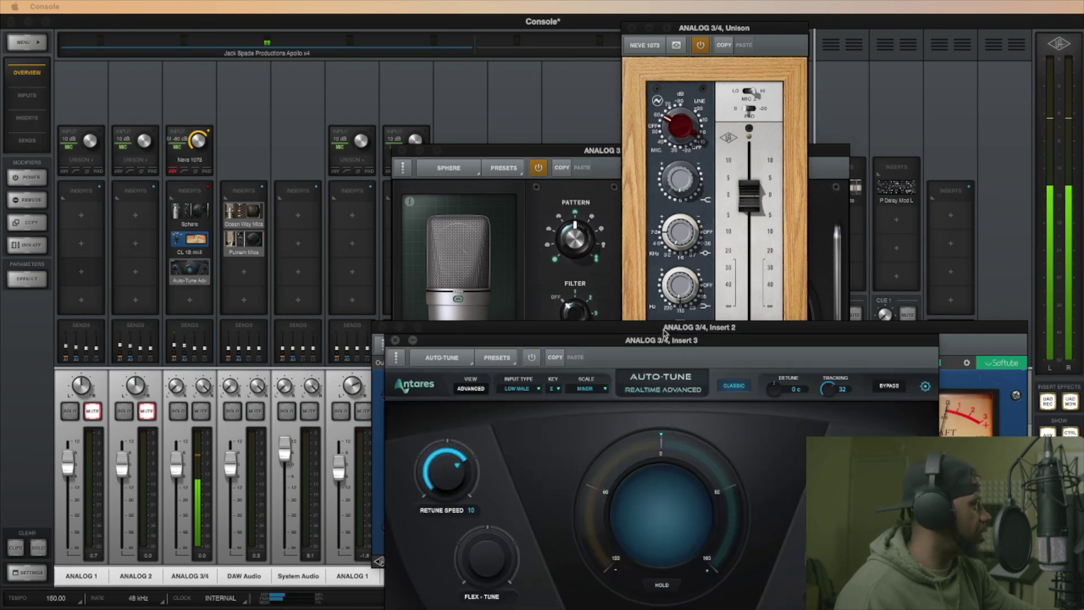
pyautogui.moveTo(667, 328); pyautogui.dragTo(622, 185)
pyautogui.click(811, 432)
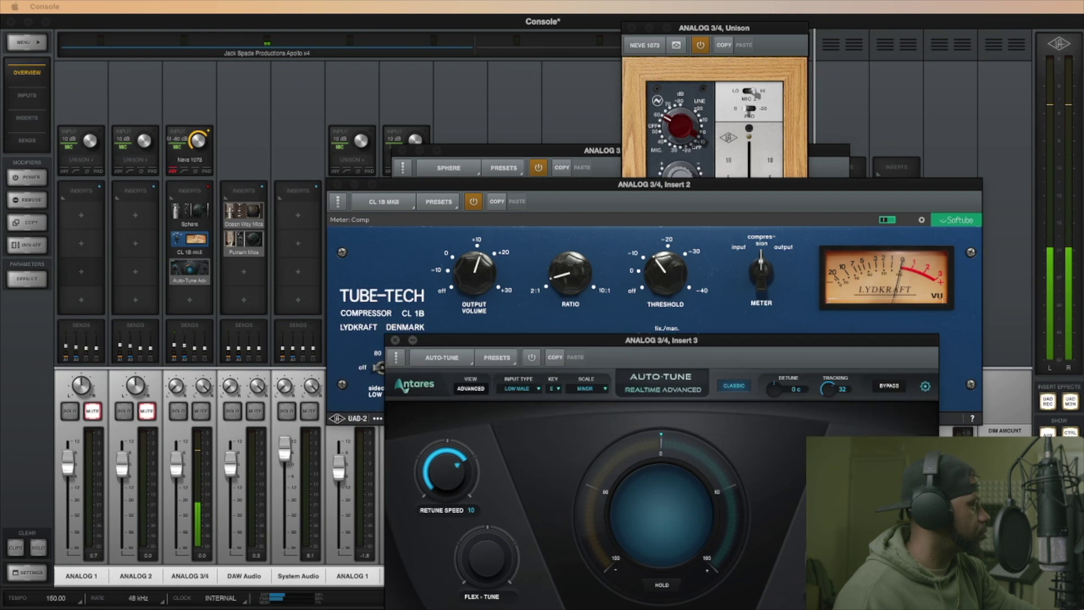
pyautogui.moveTo(793, 343); pyautogui.dragTo(767, 102)
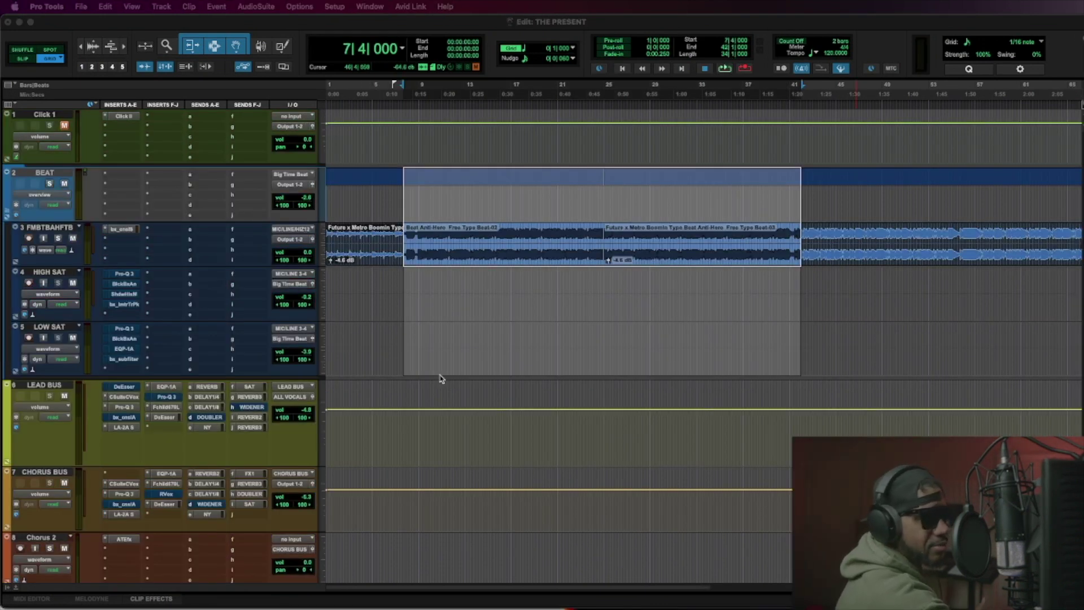
# Open the Auto-Tune Pro insert on the MLead1.dup4 track in Pro Tools, examine its tuning settings, and close it.
pyautogui.scroll(-10, 432, 296)
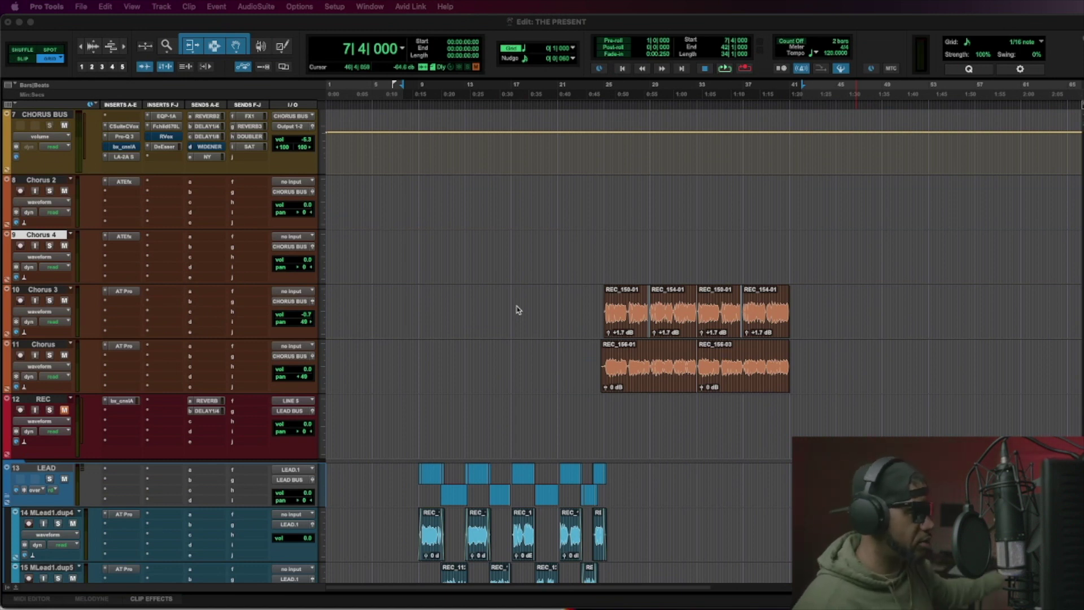
pyautogui.scroll(-2, 430, 255)
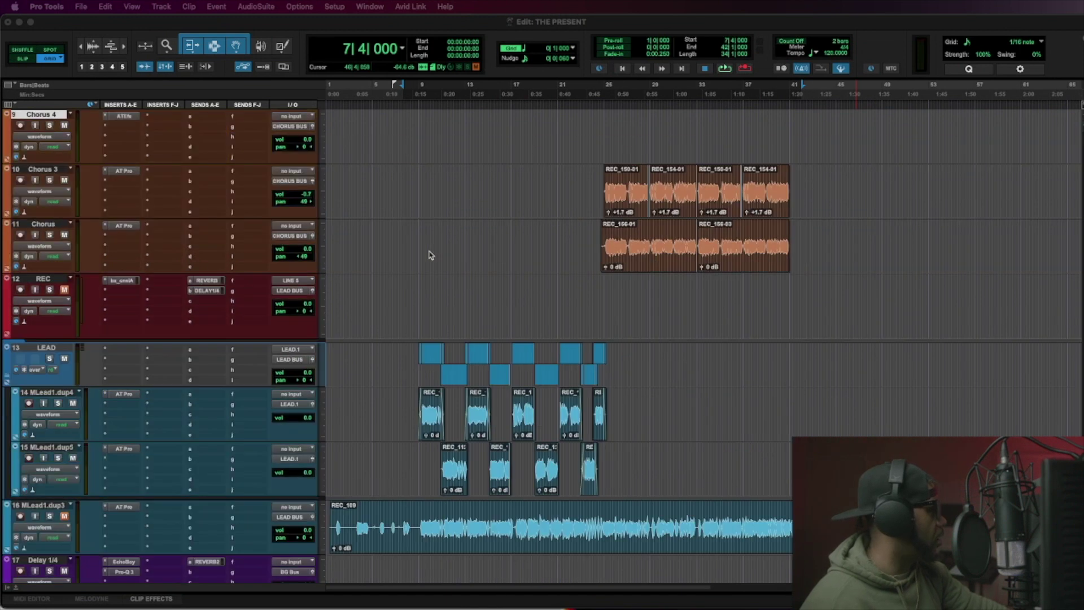
pyautogui.scroll(-3, 430, 255)
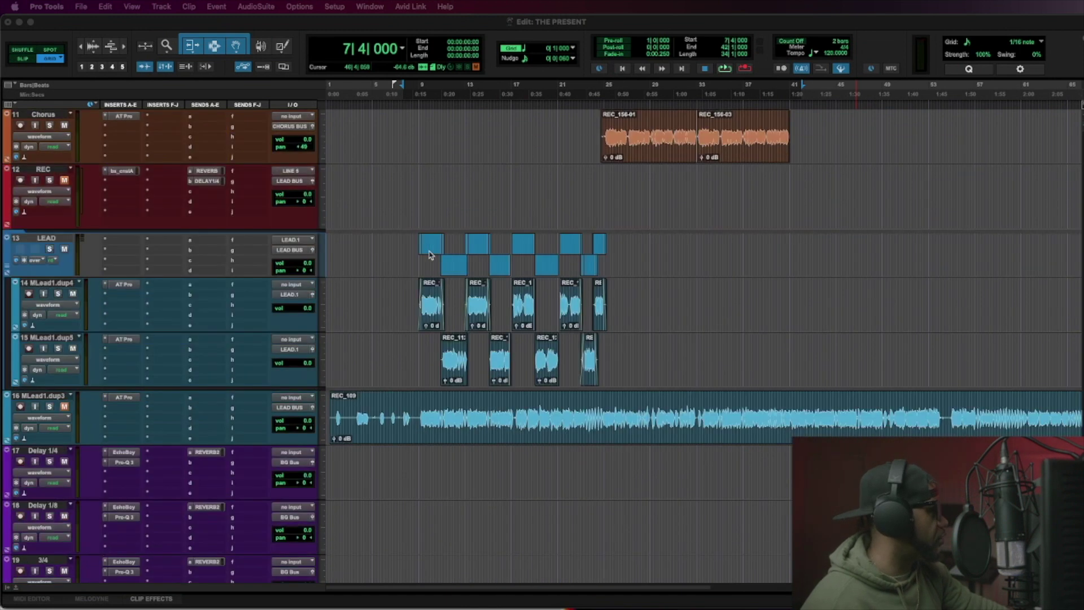
pyautogui.click(124, 285)
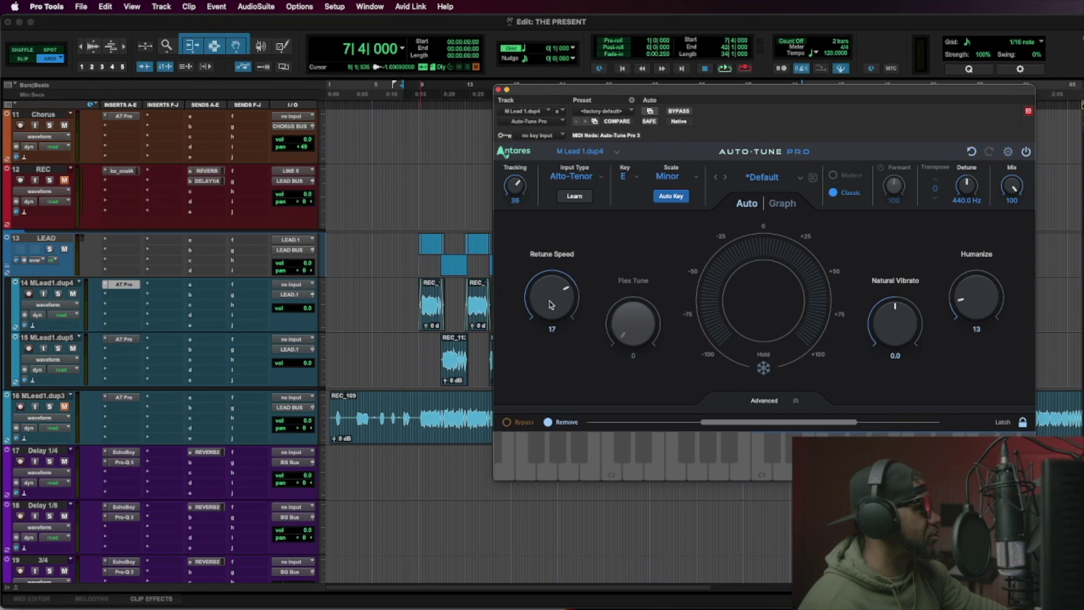
pyautogui.moveTo(556, 312)
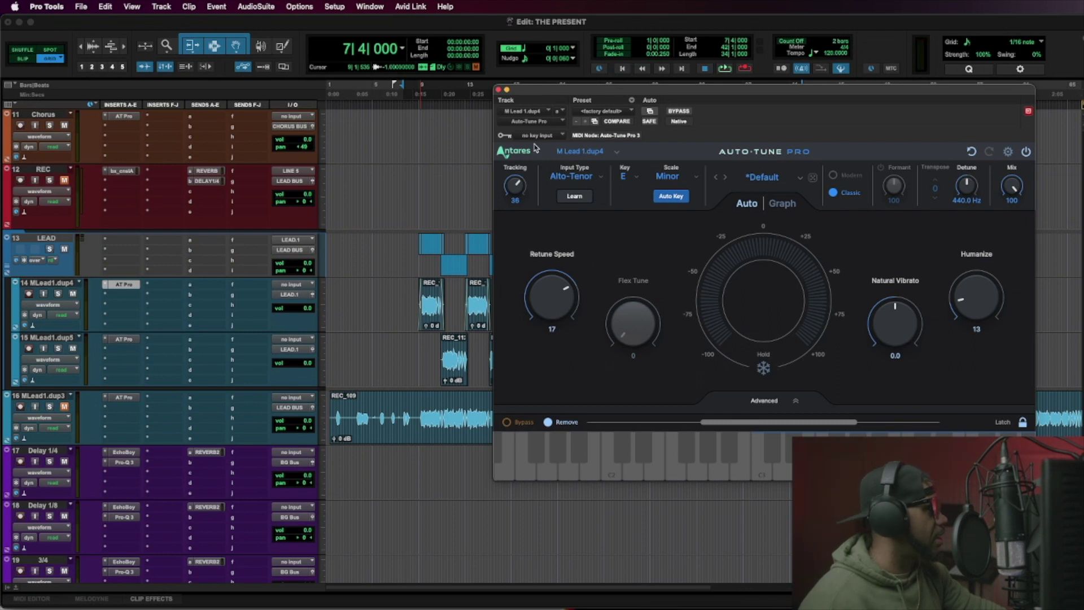
pyautogui.click(498, 89)
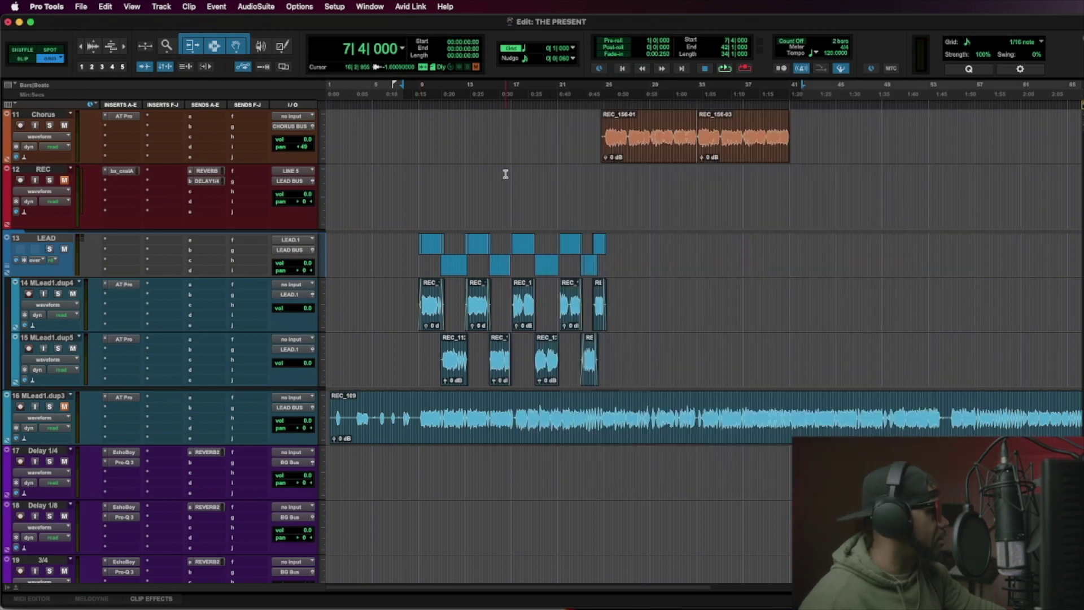
# Look over the chorus and bus tracks and select the LEAD BUS track.
pyautogui.scroll(5, 506, 173)
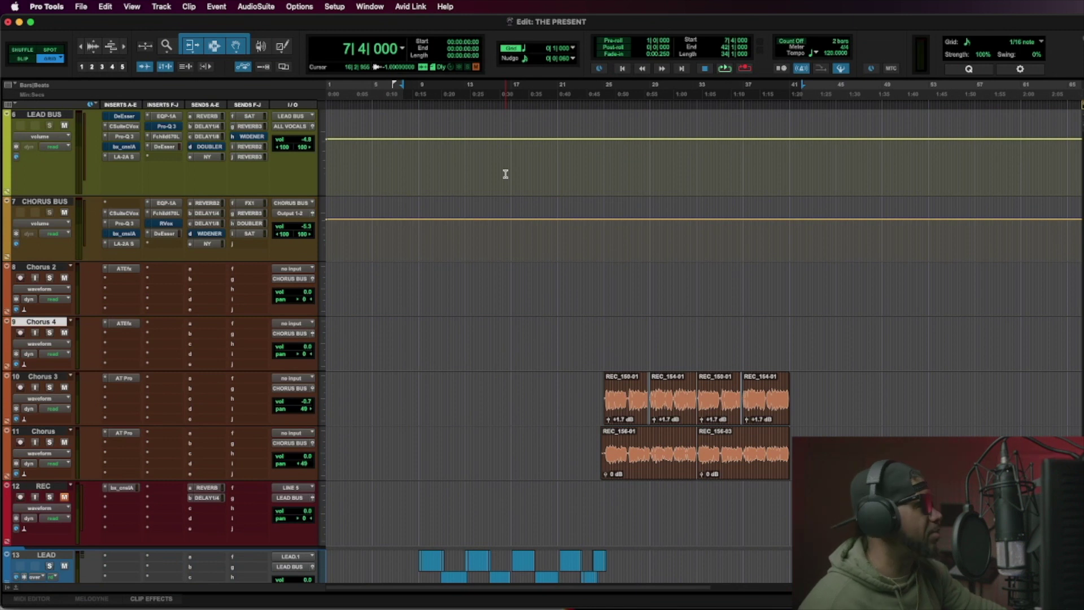
pyautogui.scroll(2, 405, 237)
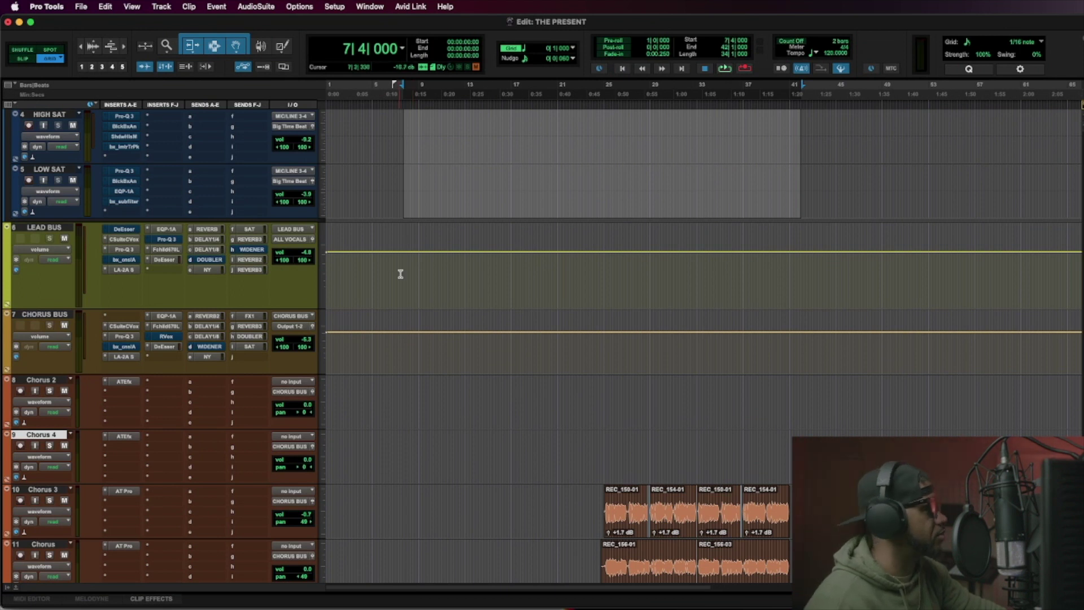
pyautogui.scroll(-5, 397, 300)
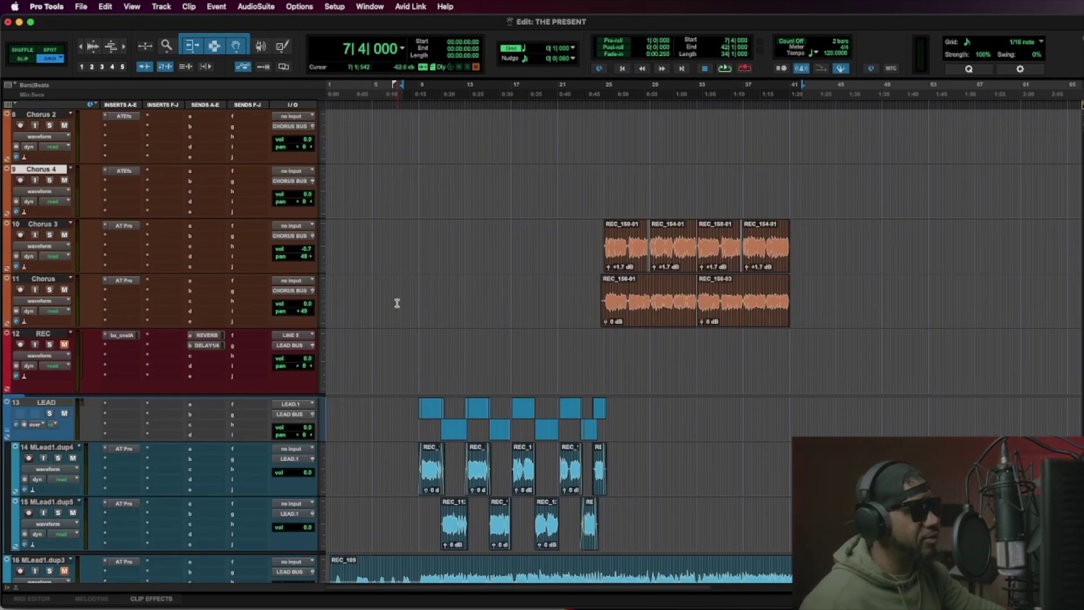
pyautogui.scroll(5, 300, 320)
pyautogui.scroll(2, 299, 320)
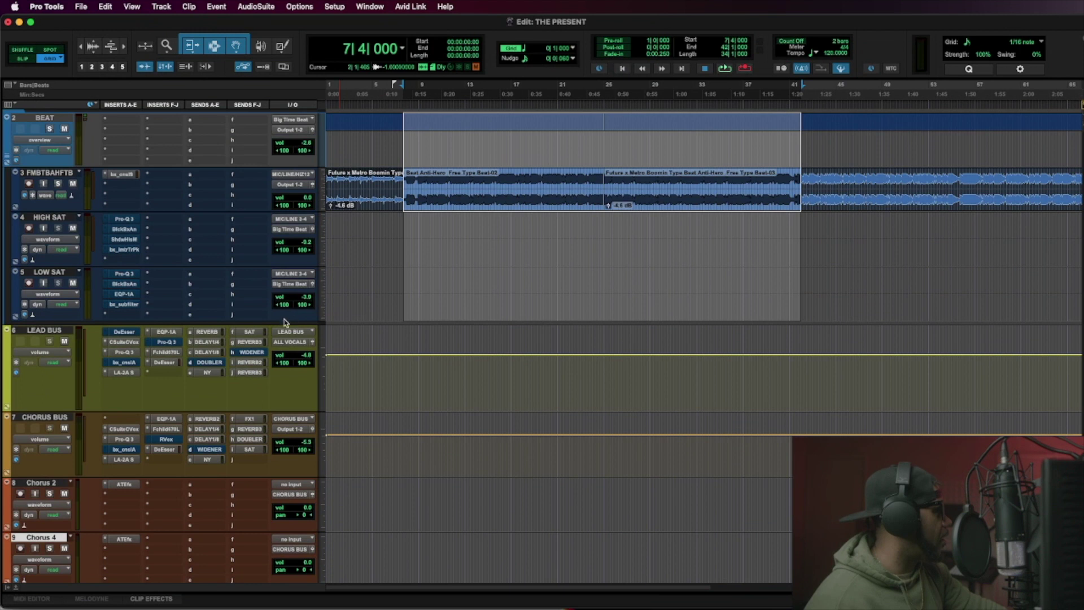
pyautogui.click(58, 331)
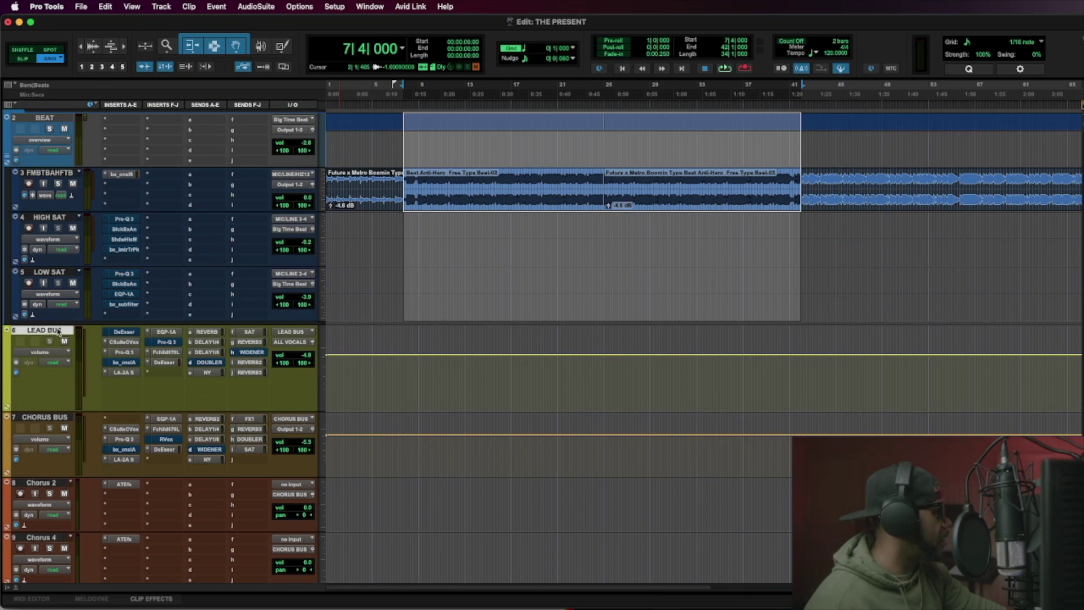
# Open the C-Suite C-Vox insert on LEAD BUS, examine its attenuation and ambience settings, and close it.
pyautogui.click(125, 342)
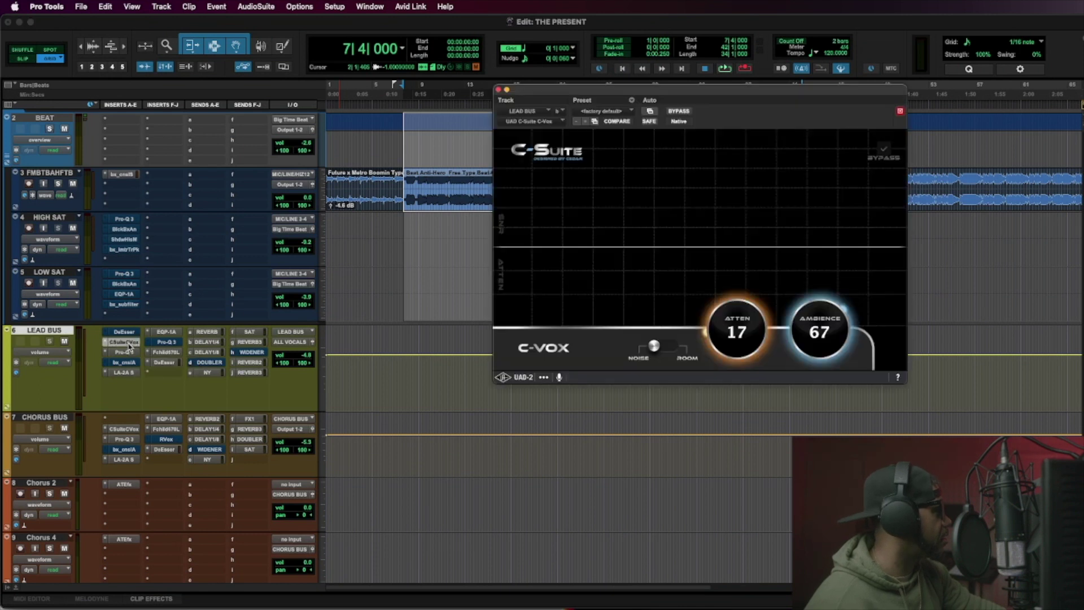
pyautogui.moveTo(640, 89); pyautogui.dragTo(668, 100)
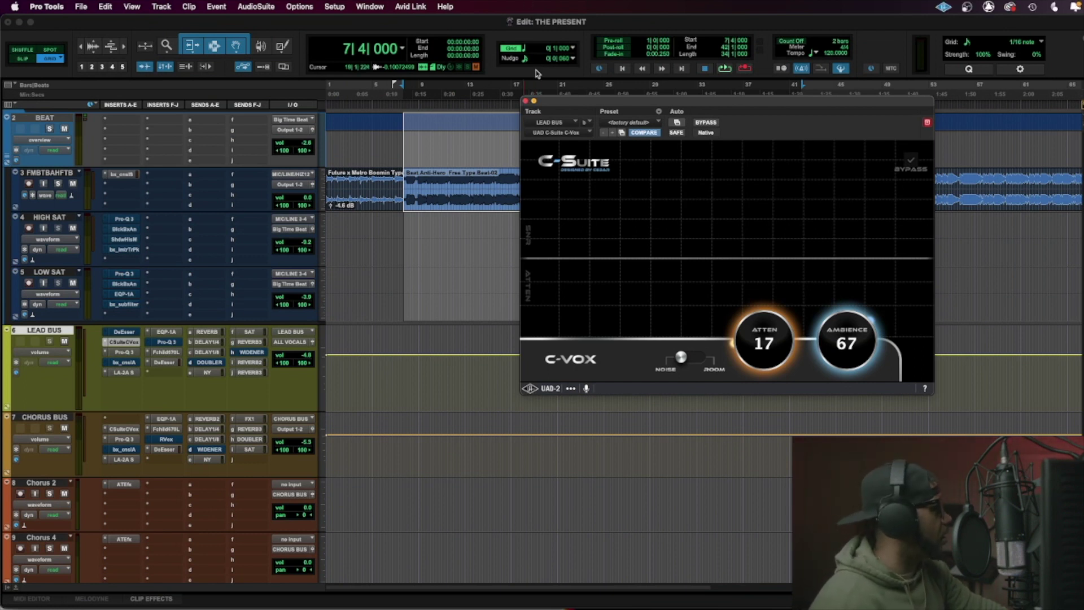
pyautogui.click(525, 102)
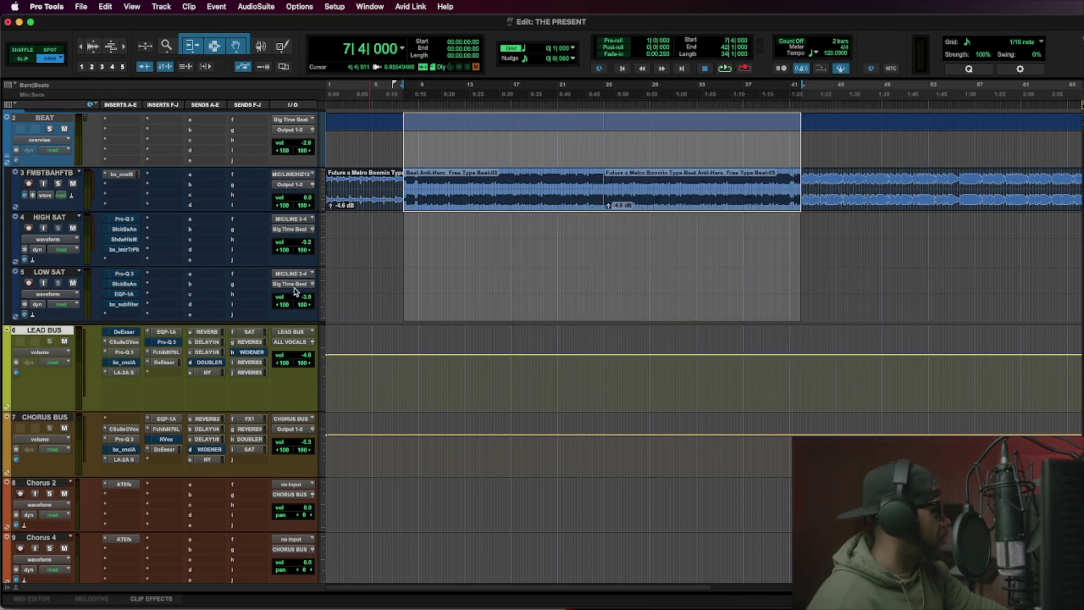
# Open the first FabFilter Pro-Q 3 insert on LEAD BUS, examine its EQ curve and cut bands, and close it.
pyautogui.click(124, 352)
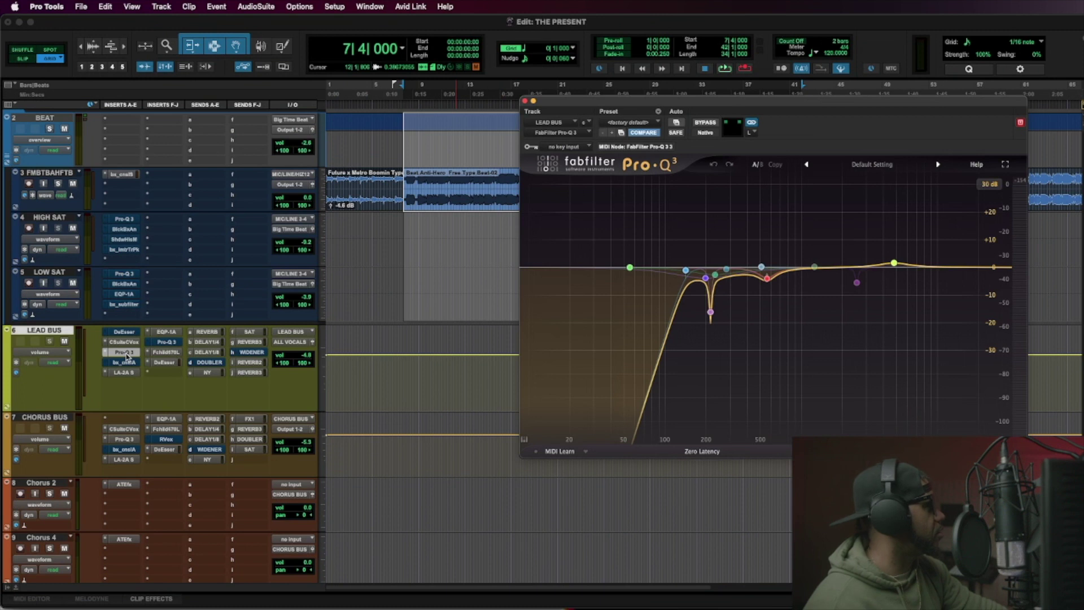
pyautogui.moveTo(665, 103); pyautogui.dragTo(644, 95)
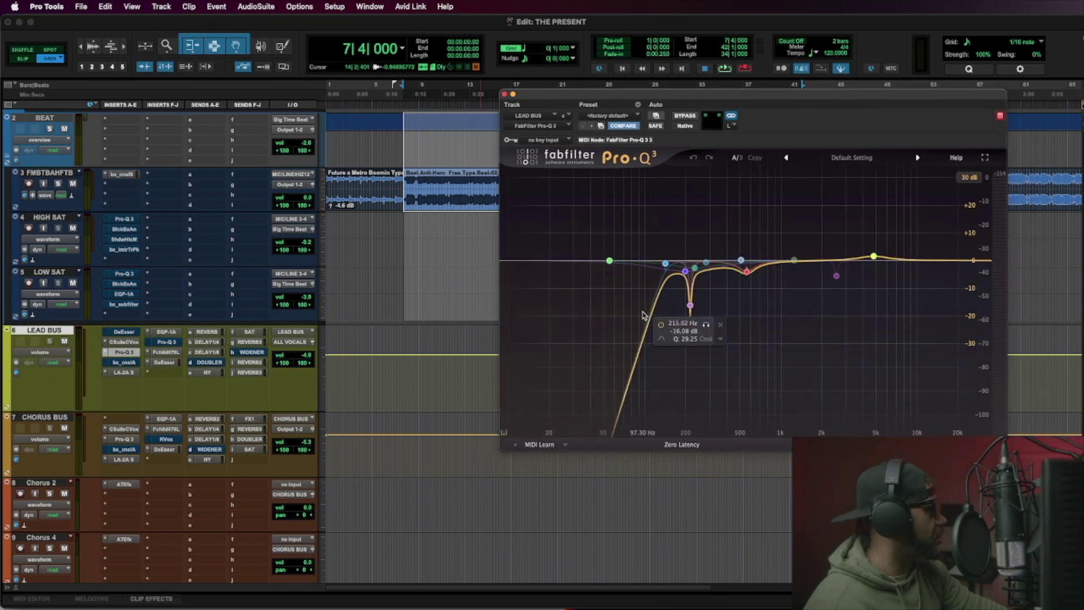
pyautogui.click(504, 94)
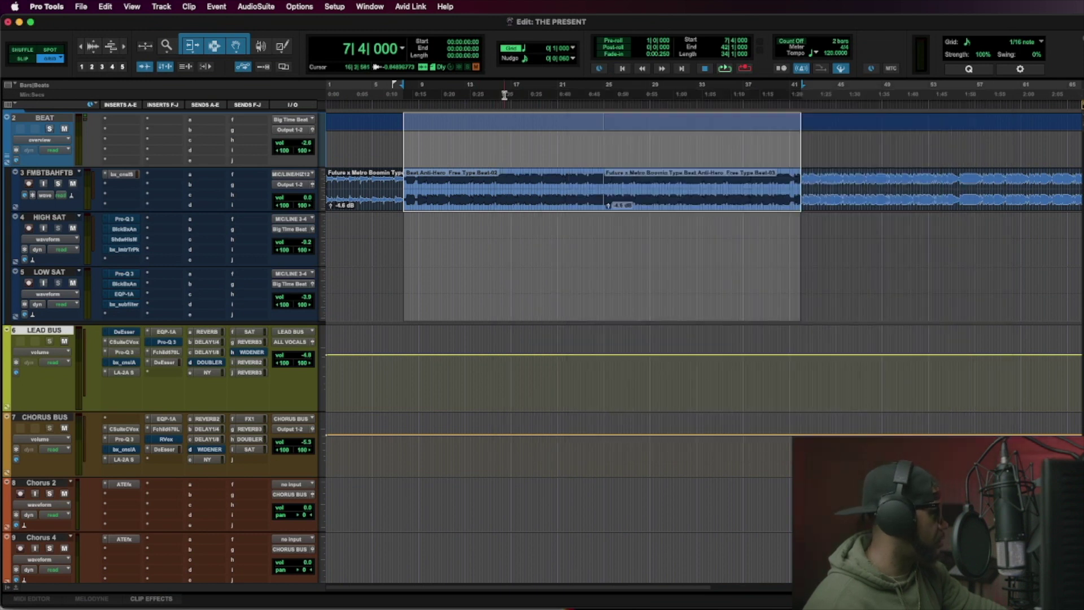
# Open the Teletronix LA-2A insert on LEAD BUS, examine its gain and peak reduction, and close it.
pyautogui.click(119, 372)
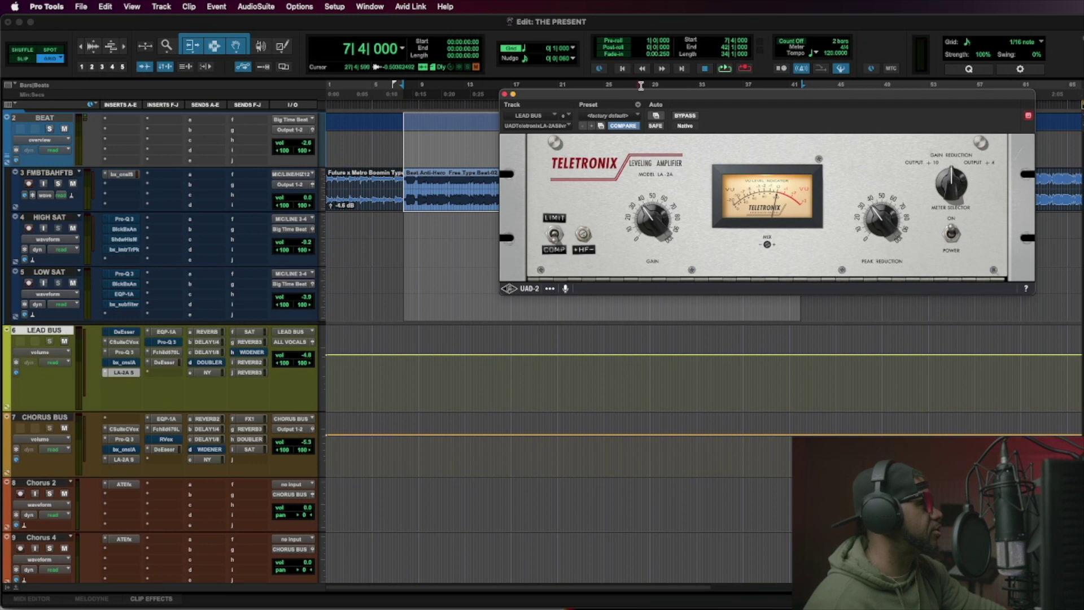
pyautogui.moveTo(675, 94); pyautogui.dragTo(654, 101)
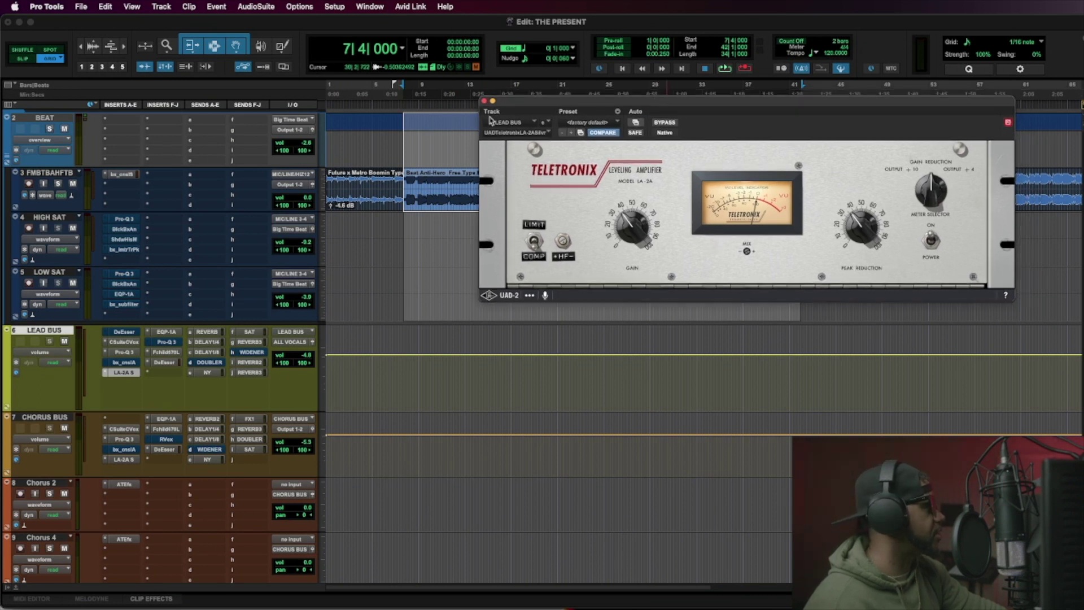
pyautogui.click(484, 101)
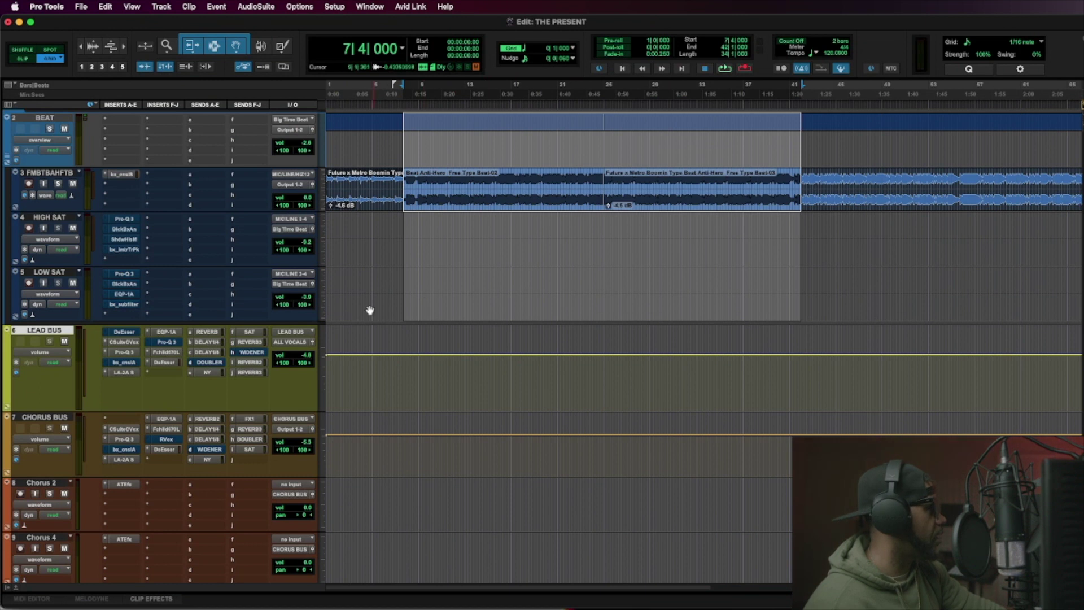
# Open the Pultec EQP-1A insert on LEAD BUS, examine its boost, attenuation and frequency settings, and close it.
pyautogui.click(164, 332)
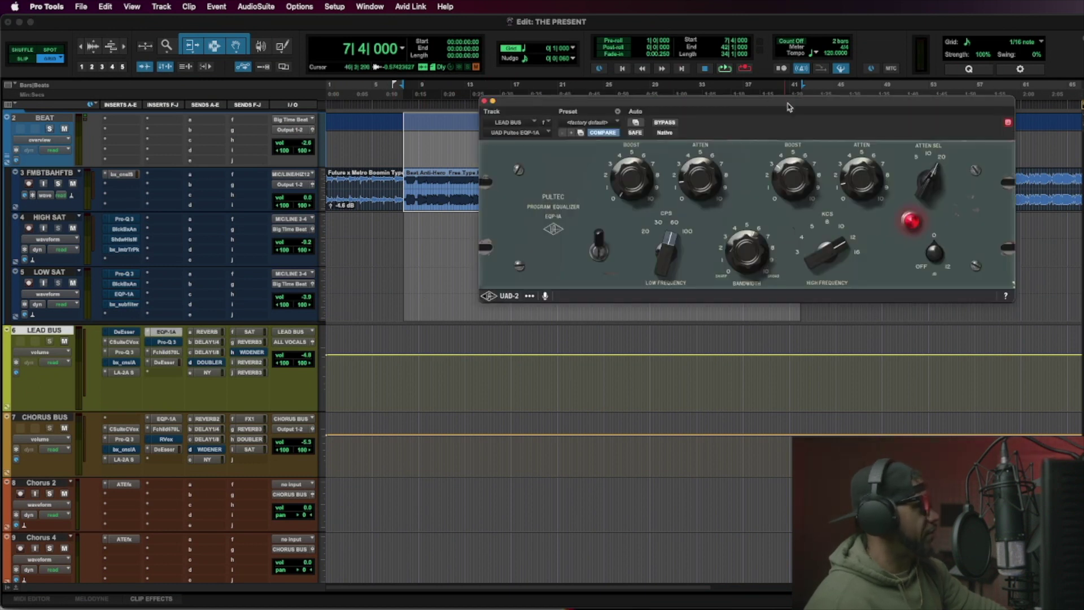
pyautogui.moveTo(793, 105); pyautogui.dragTo(802, 121)
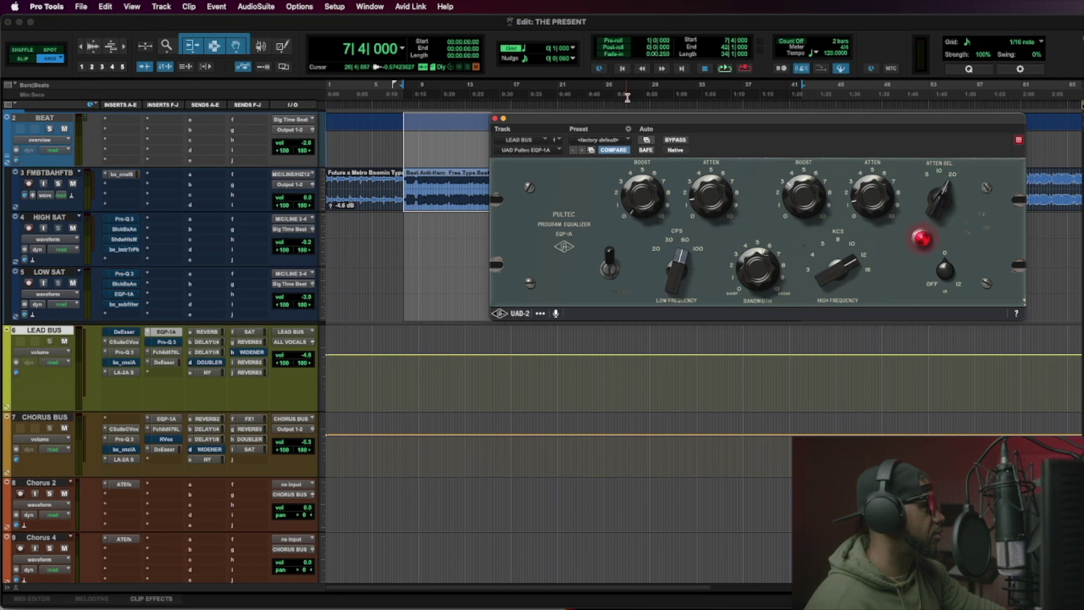
pyautogui.moveTo(663, 124); pyautogui.dragTo(609, 123)
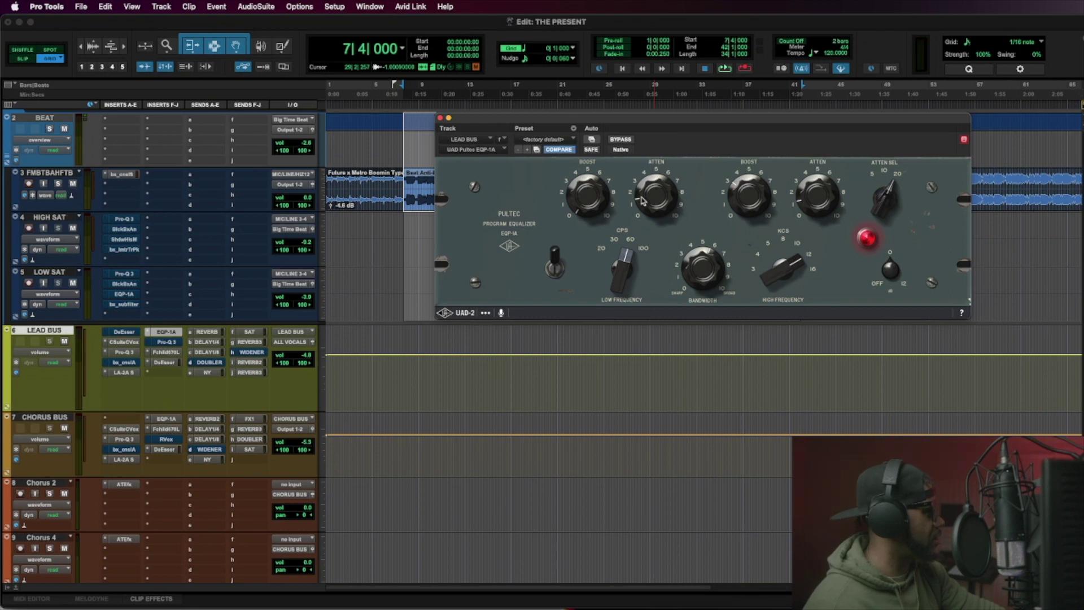
pyautogui.press('super+w')
# Open the Fairchild 670 Legacy insert on LEAD BUS and examine its gain, threshold and time constant settings.
pyautogui.click(165, 352)
pyautogui.click(165, 353)
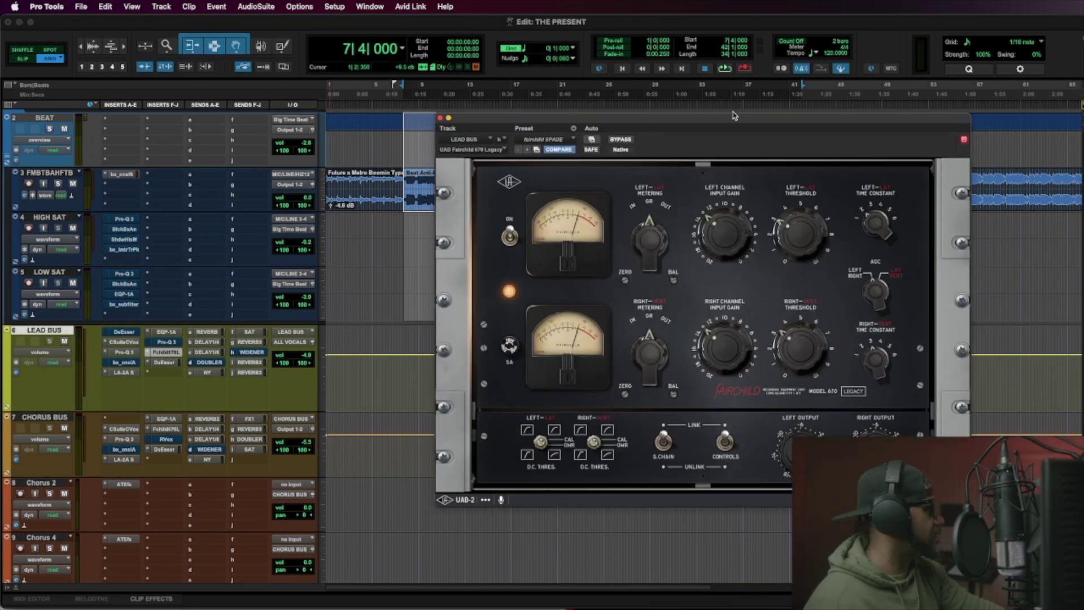
pyautogui.moveTo(755, 122); pyautogui.dragTo(732, 119)
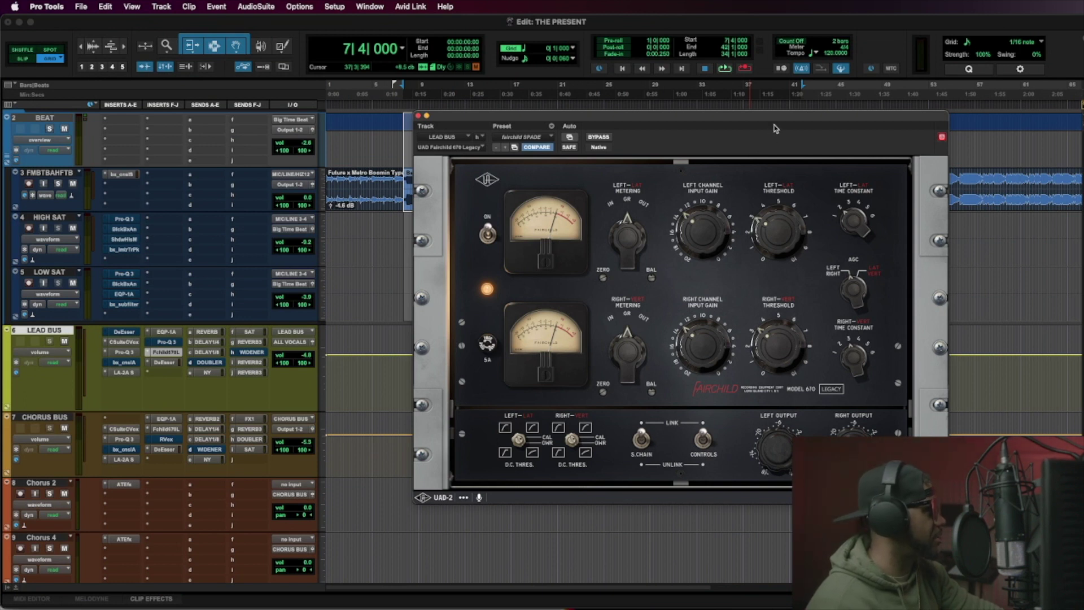
# Open the DeEsser insert directly after the Fairchild on LEAD BUS, examine its threshold and frequency settings, and close it.
pyautogui.moveTo(778, 126); pyautogui.dragTo(789, 119)
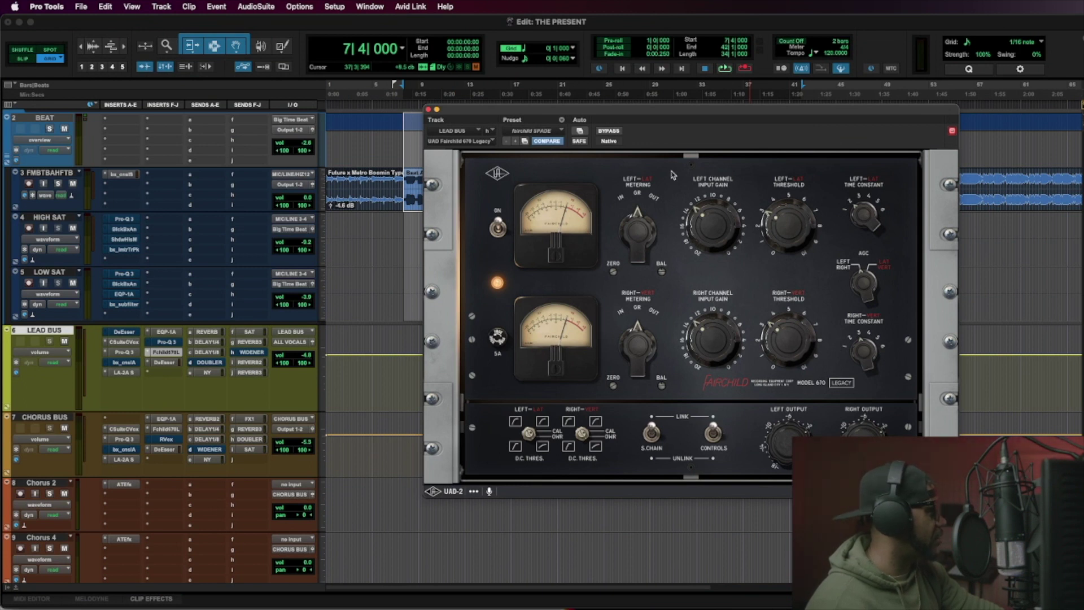
pyautogui.moveTo(676, 113); pyautogui.dragTo(667, 111)
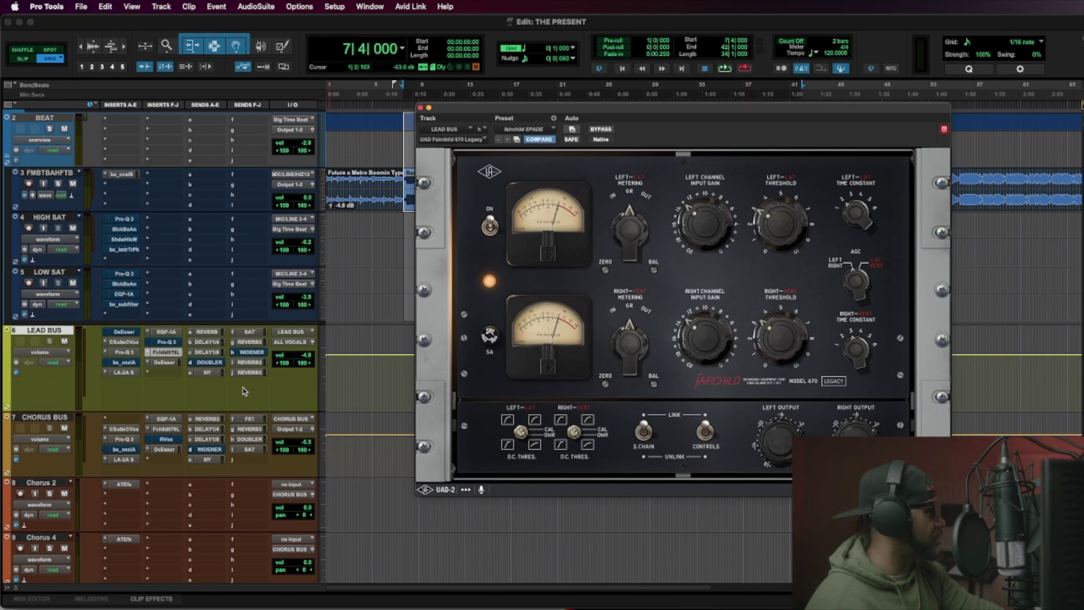
pyautogui.click(173, 366)
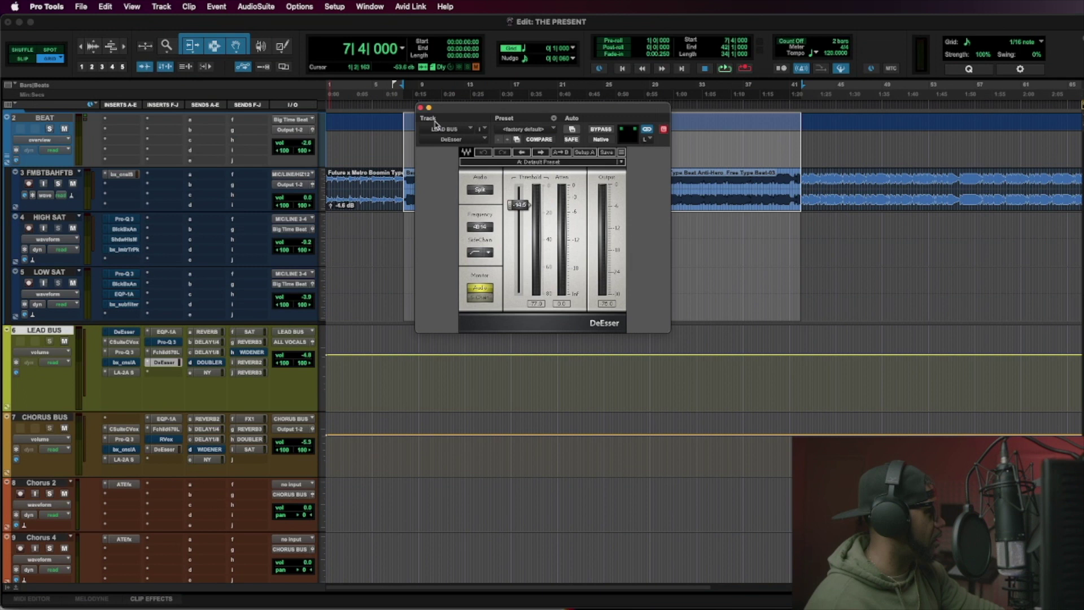
pyautogui.click(417, 107)
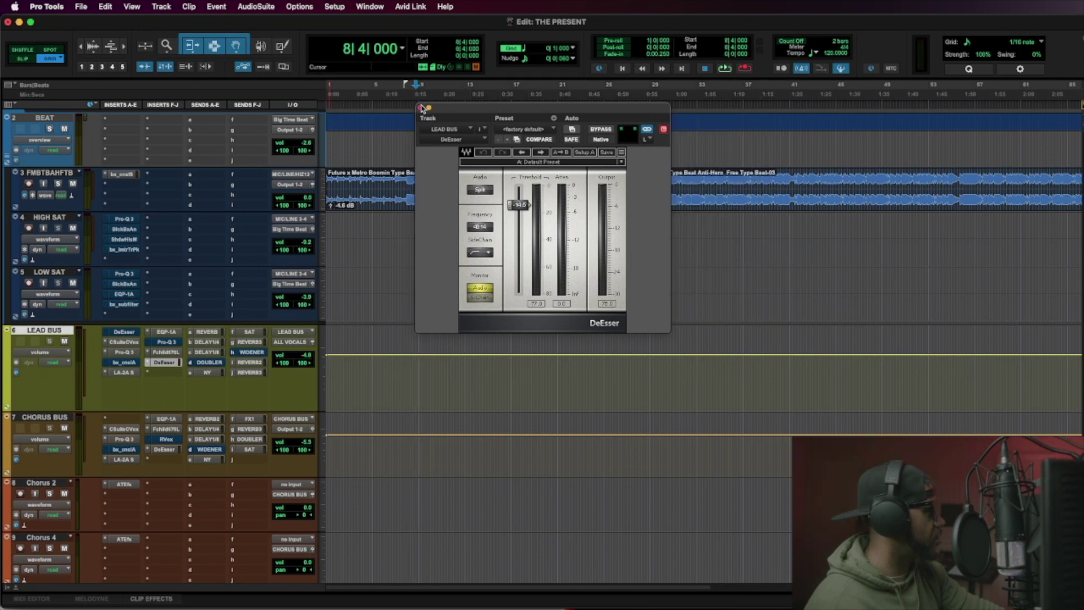
pyautogui.click(429, 107)
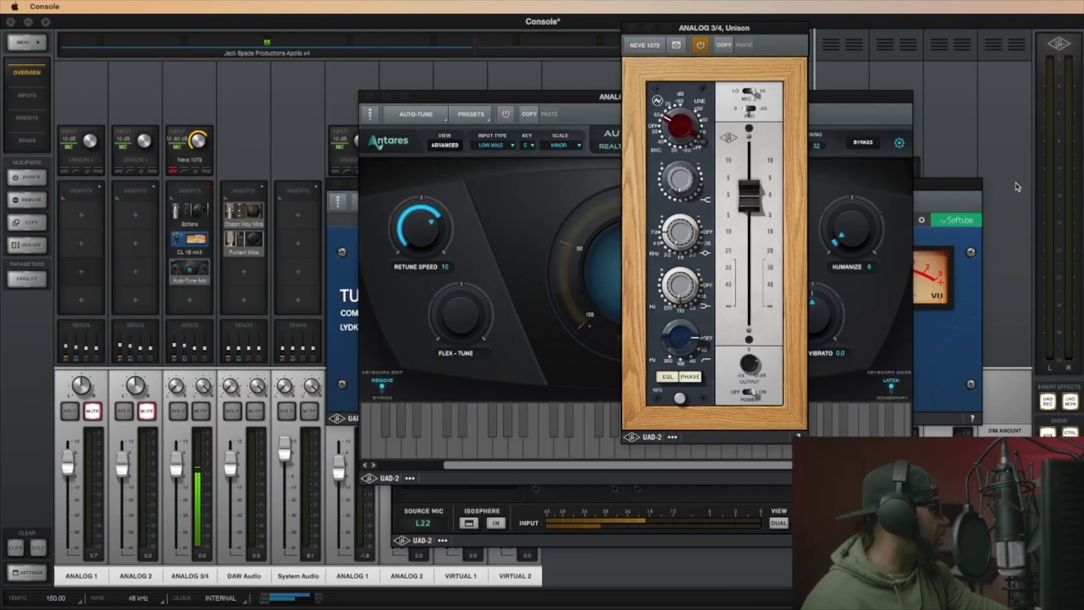
# Examine the Tube-Tech CL 1B compressor settings in UA Console, and return to the LEAD tracks in Pro Tools.
pyautogui.click(961, 300)
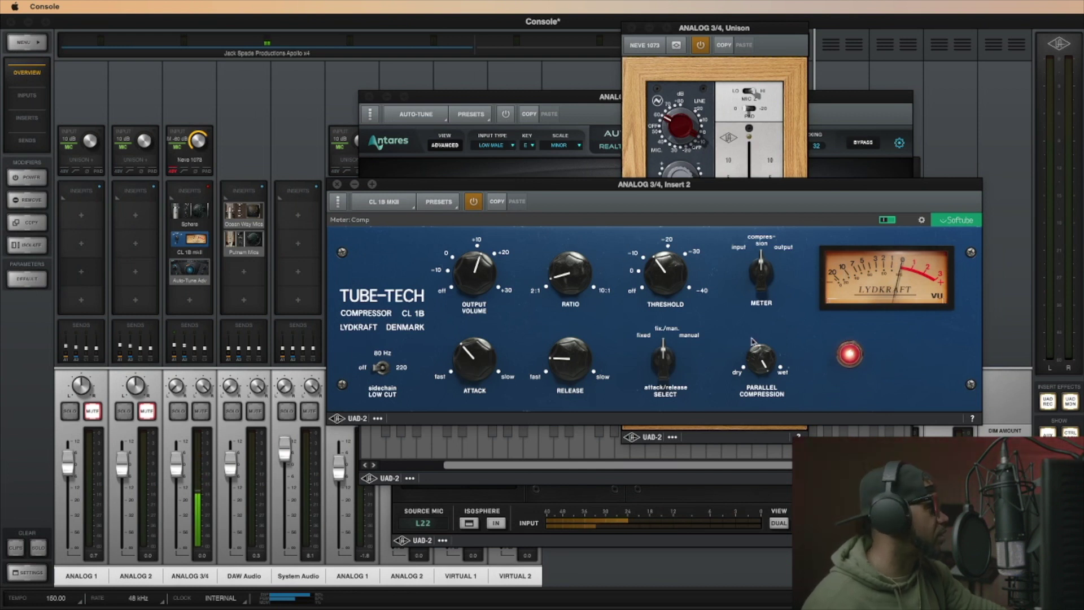
pyautogui.press('super+Tab')
pyautogui.scroll(-5, 524, 352)
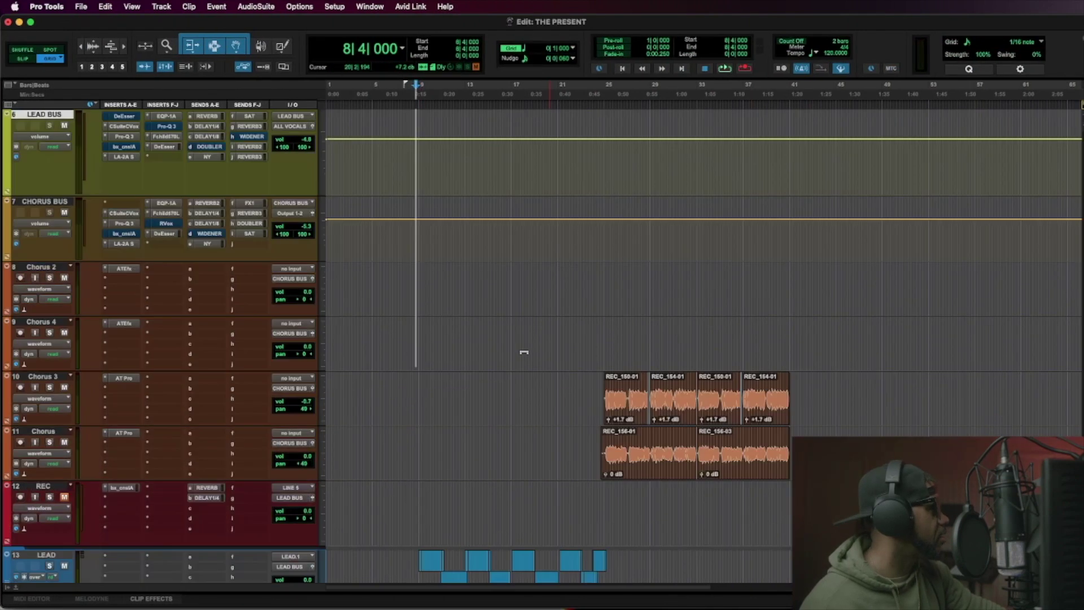
pyautogui.scroll(-4, 524, 352)
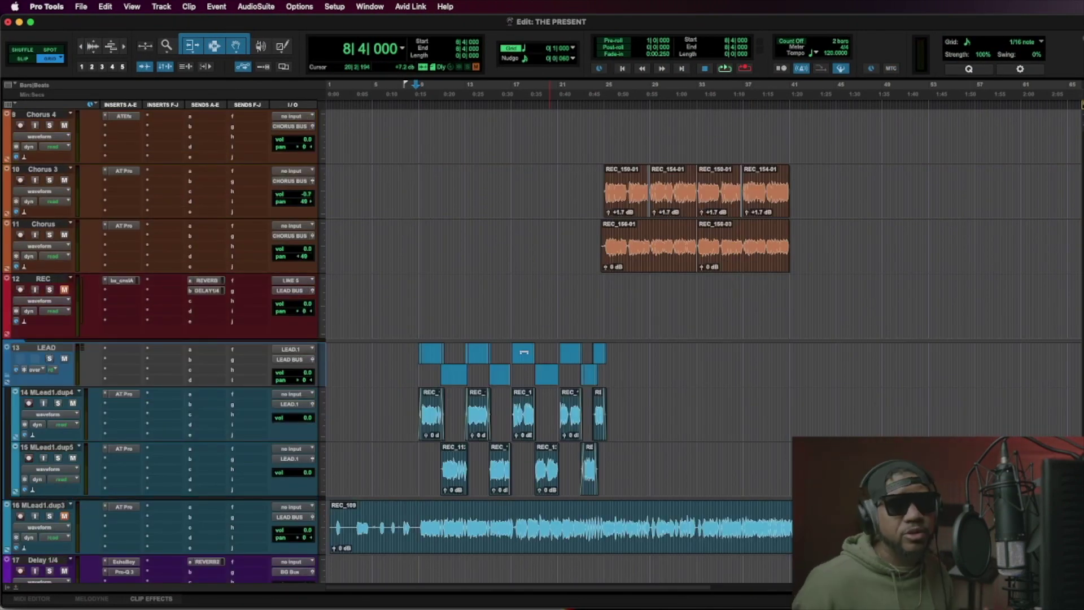